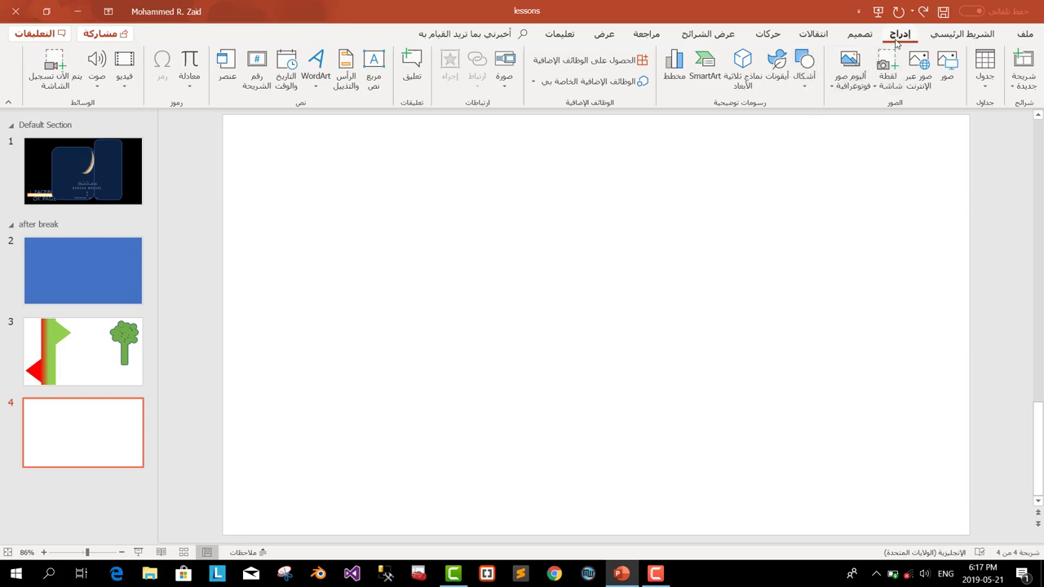
Step: Draw a blue rectangle on the right side of slide 4
left_click(805, 77)
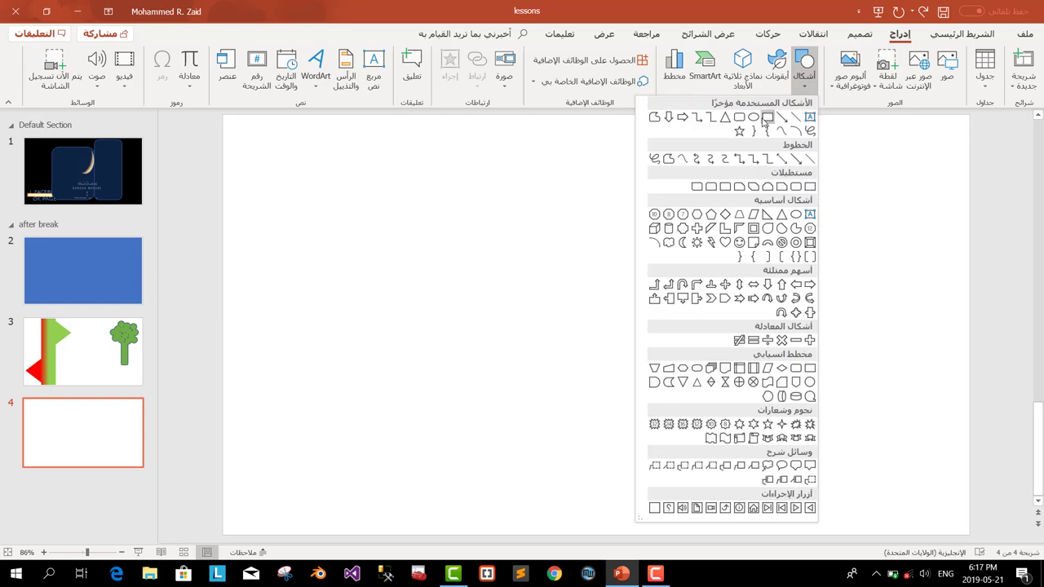
left_click(766, 118)
left_click_drag(823, 207, 698, 324)
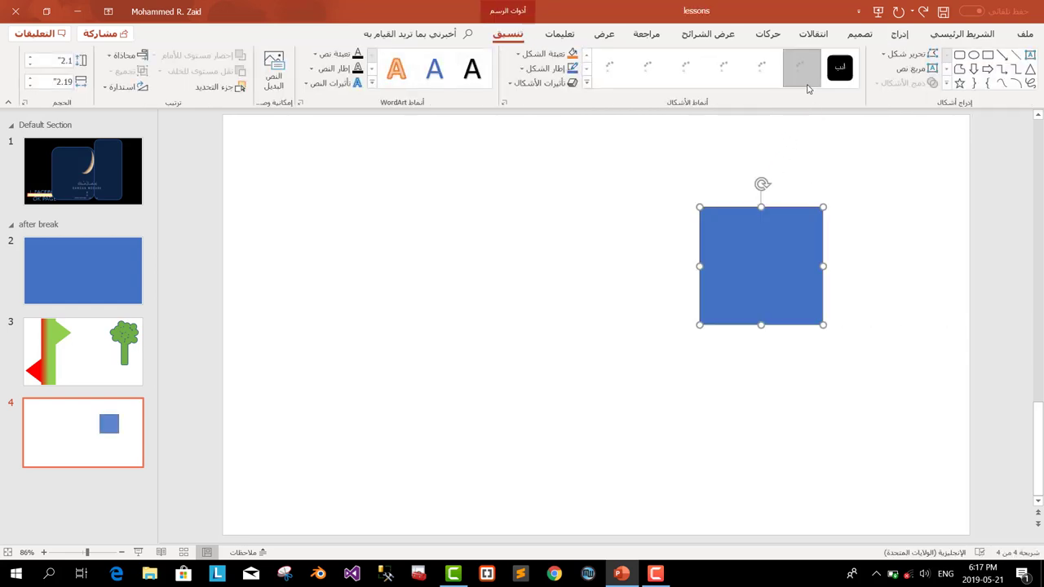
Step: Draw a second rectangle partly overlapping the first, then deselect it
left_click(899, 33)
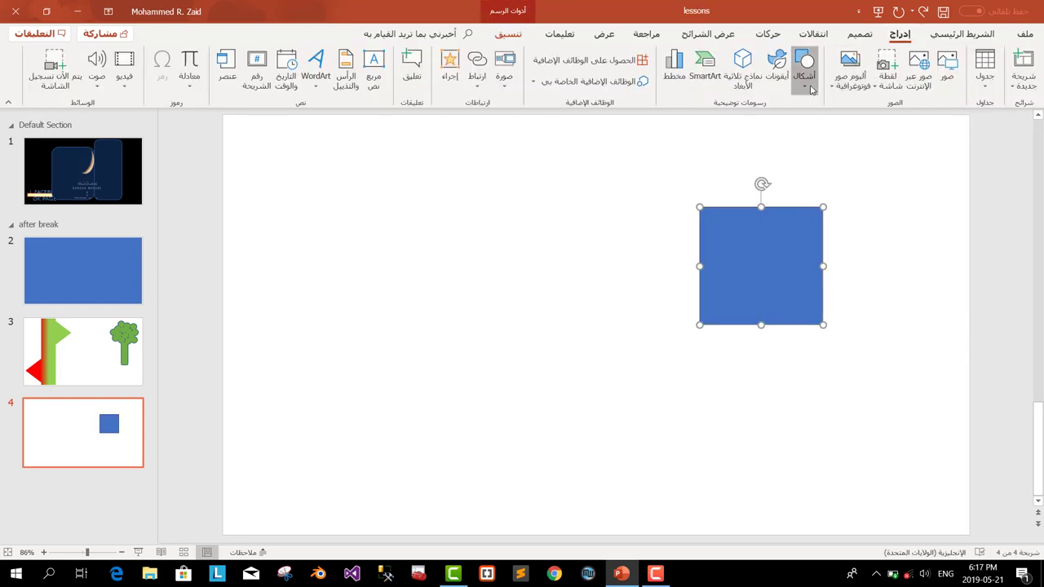
left_click(812, 89)
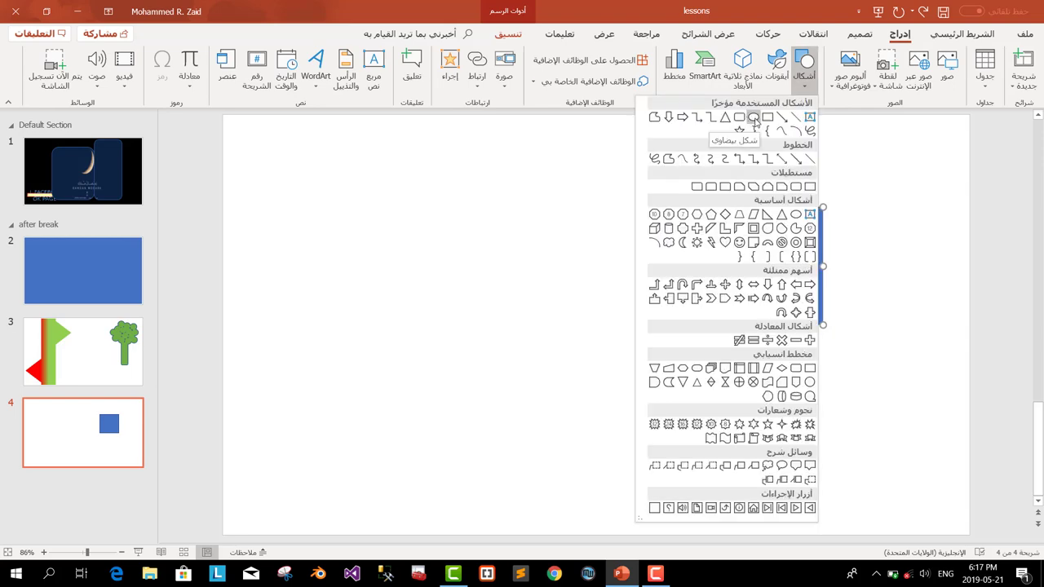
left_click(755, 119)
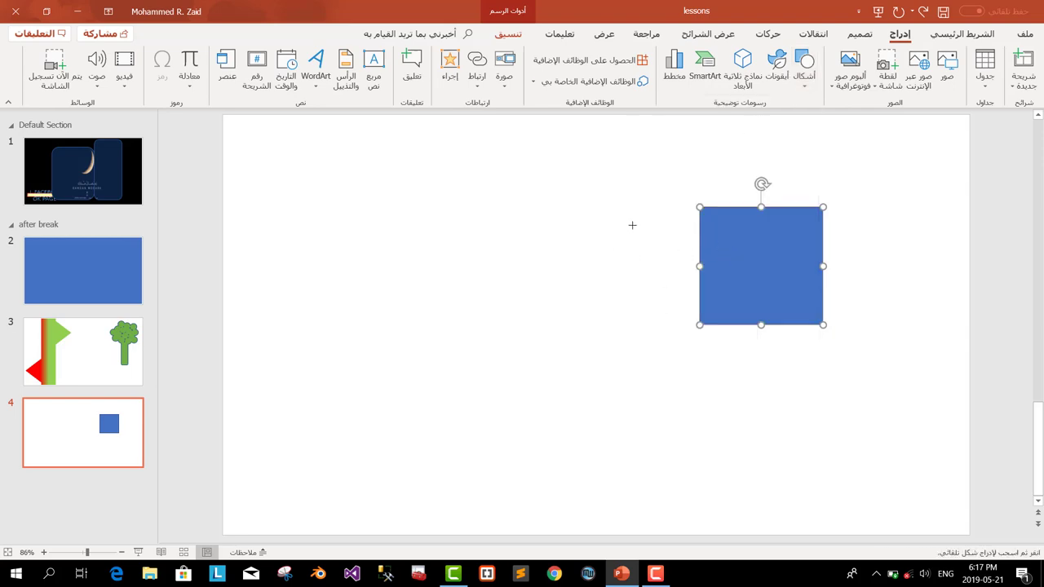
left_click(798, 89)
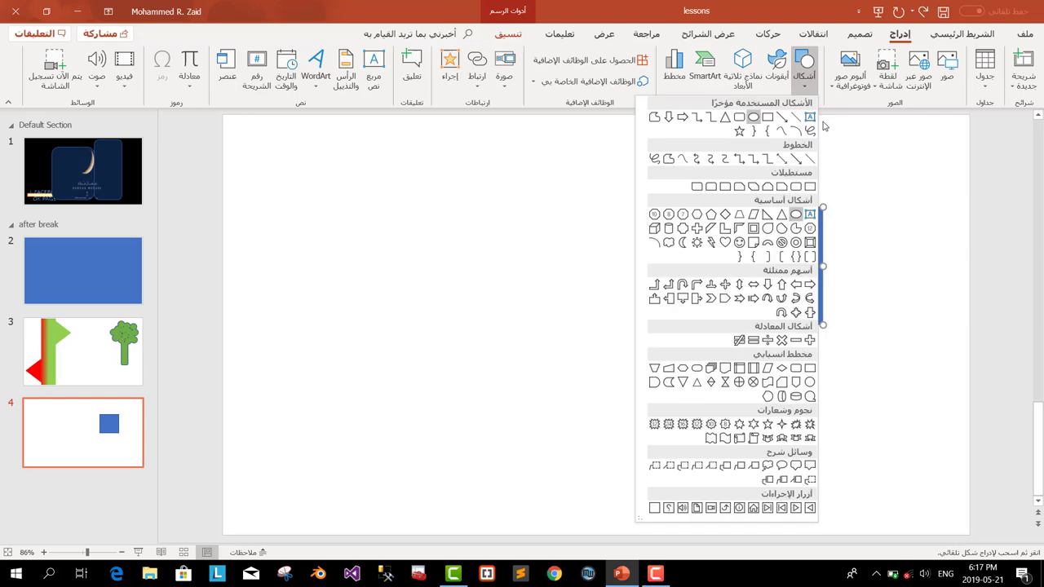
left_click(767, 117)
left_click_drag(637, 222, 765, 307)
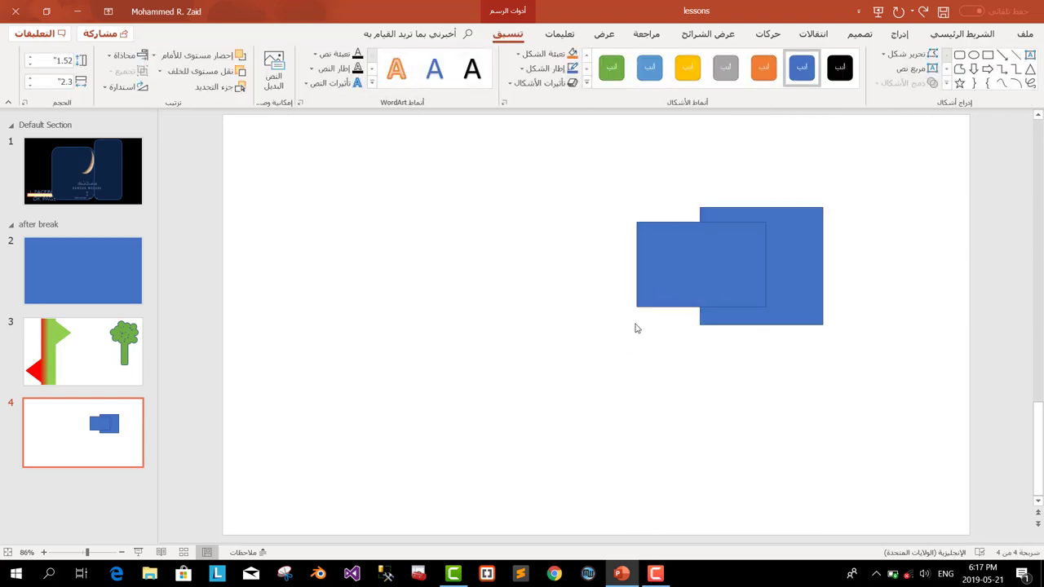
left_click(636, 328)
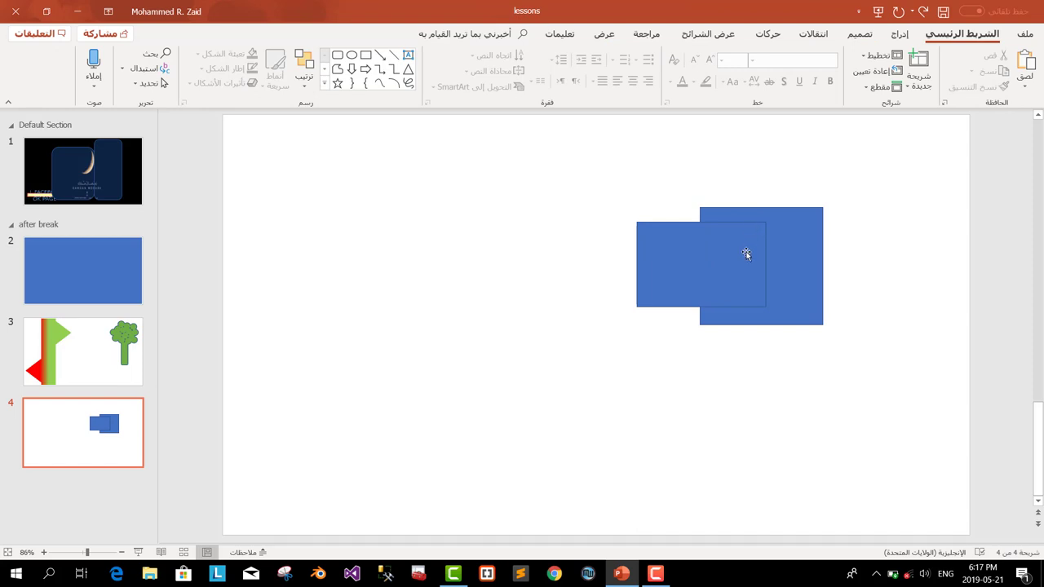
left_click(782, 239)
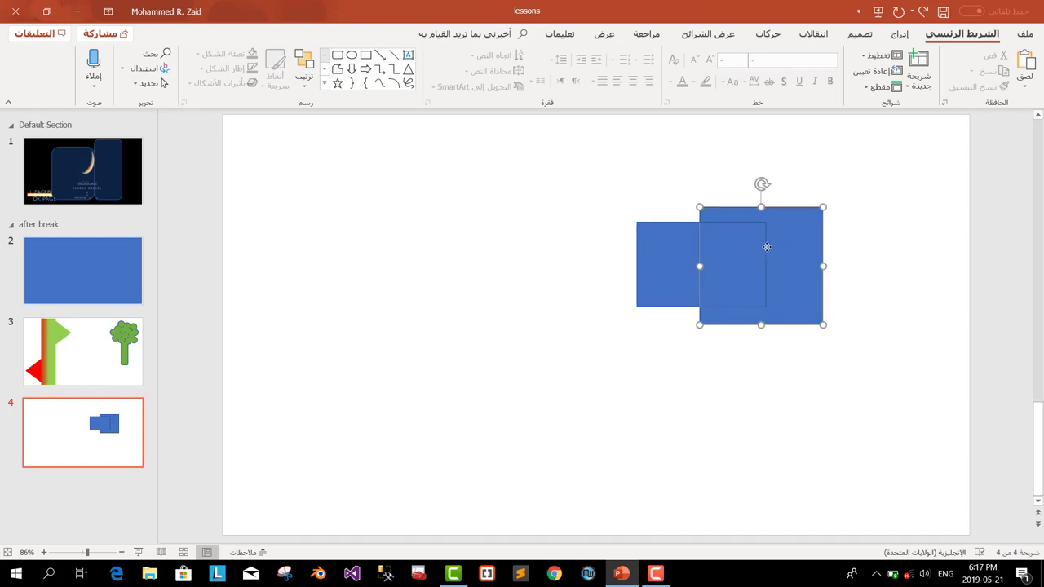
left_click(697, 255)
left_click(796, 248)
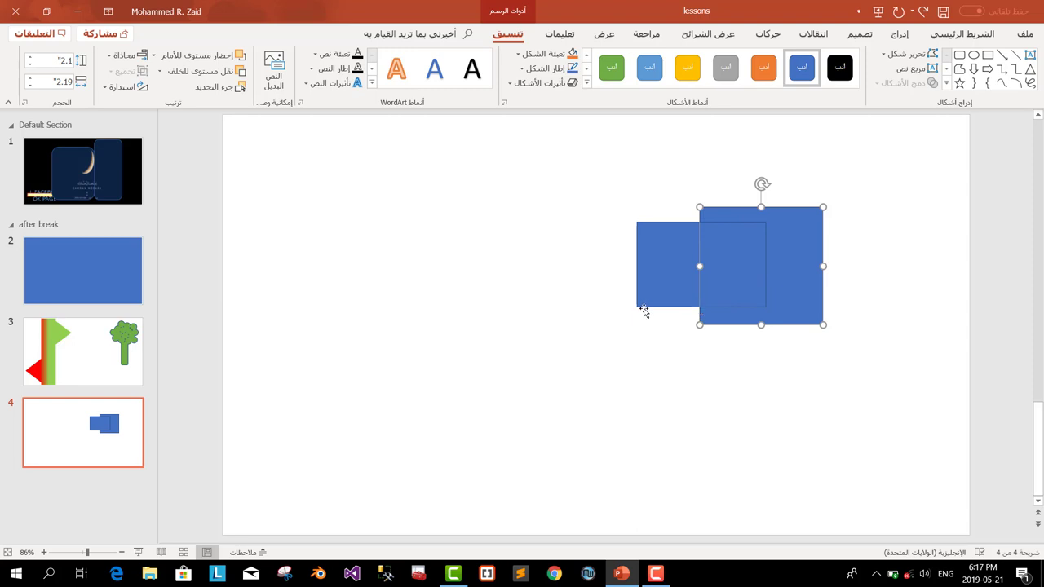
left_click(577, 304)
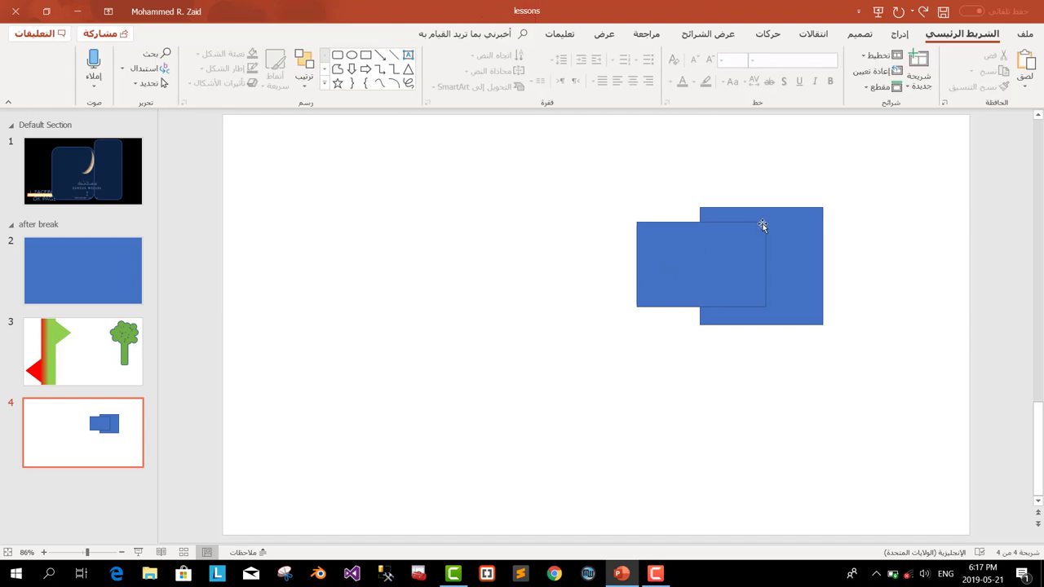
left_click(796, 236)
left_click(676, 252)
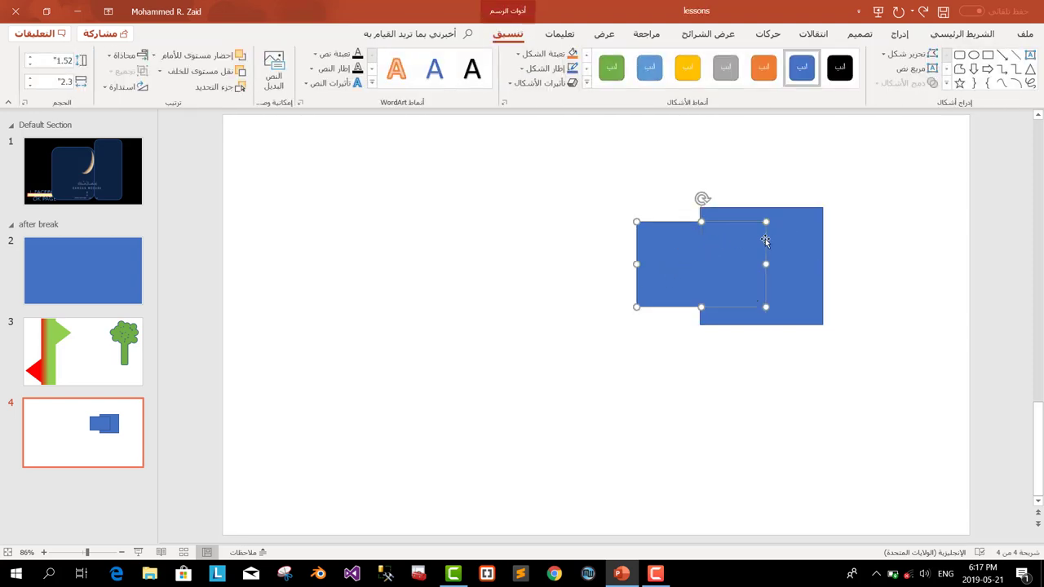
left_click(805, 264)
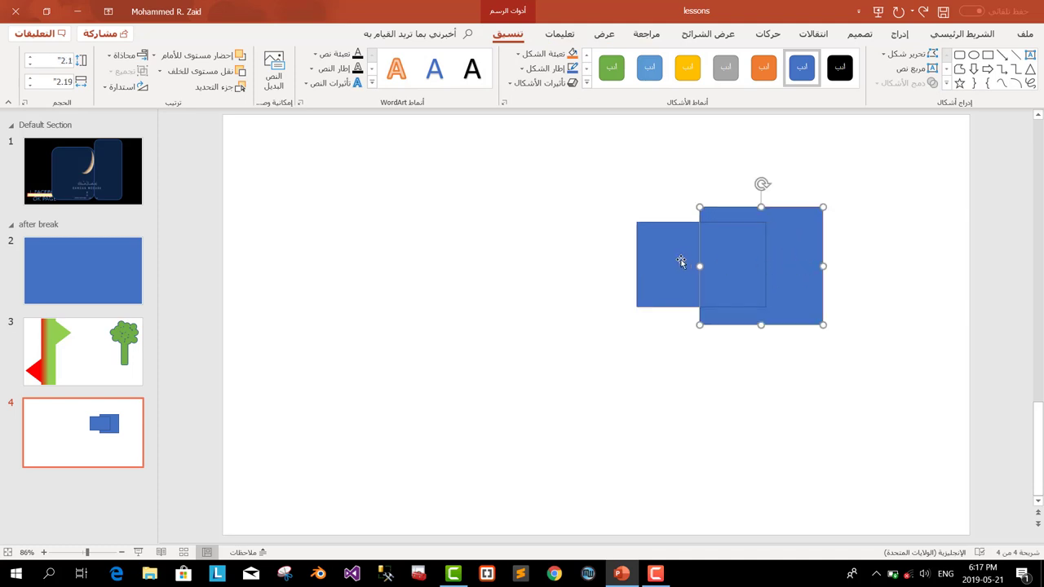
left_click(679, 261)
left_click(799, 261)
left_click(755, 235)
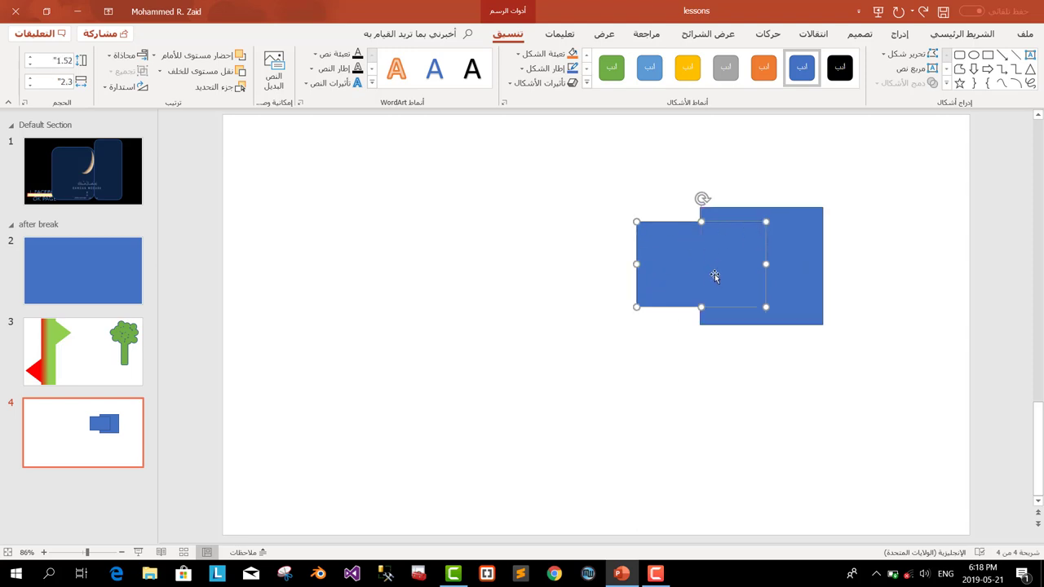
left_click(664, 193)
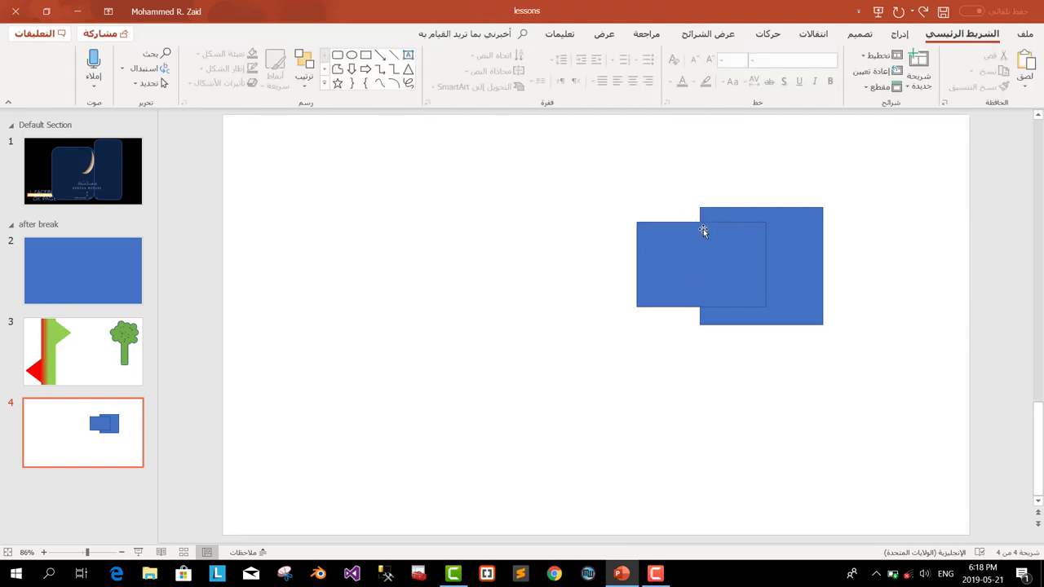
left_click(797, 238)
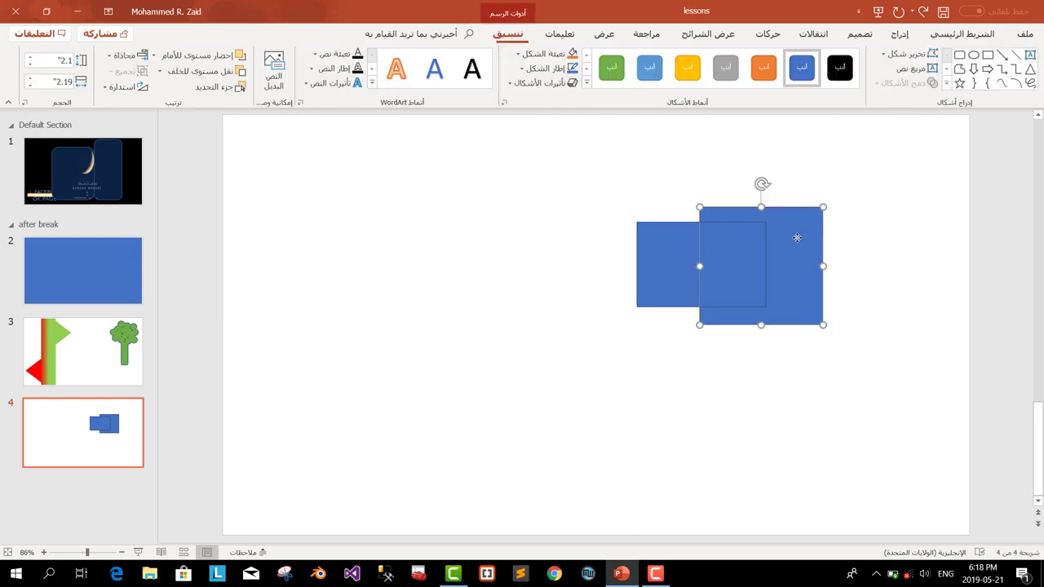
Step: Drag a selection box around both overlapping blue rectangles to select them together
left_click(651, 260, "ctrl")
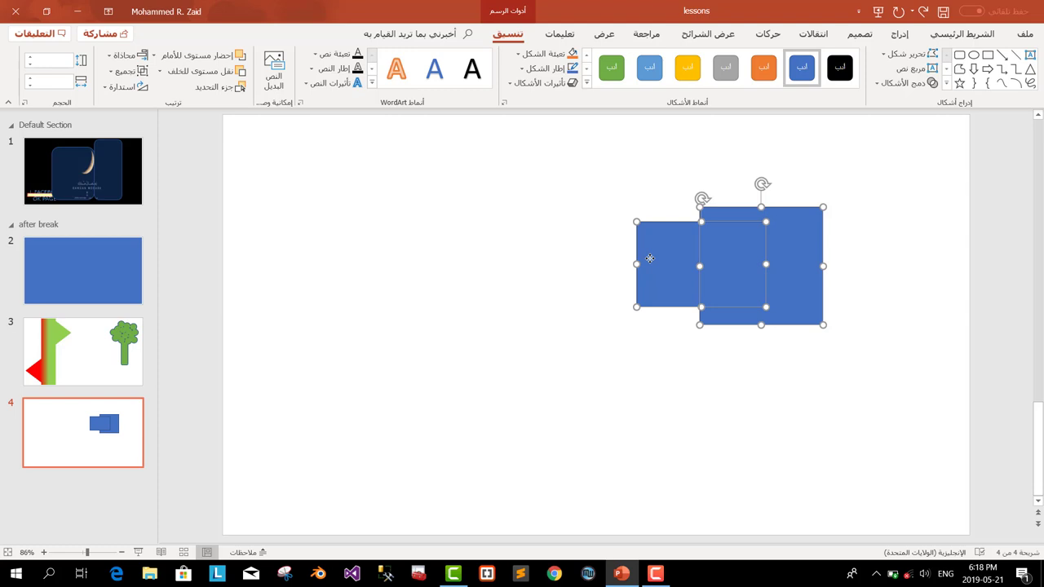
mouse_move(559, 372)
left_mouse_down()
mouse_move(780, 288)
mouse_move(911, 181)
left_mouse_up()
left_click(603, 347)
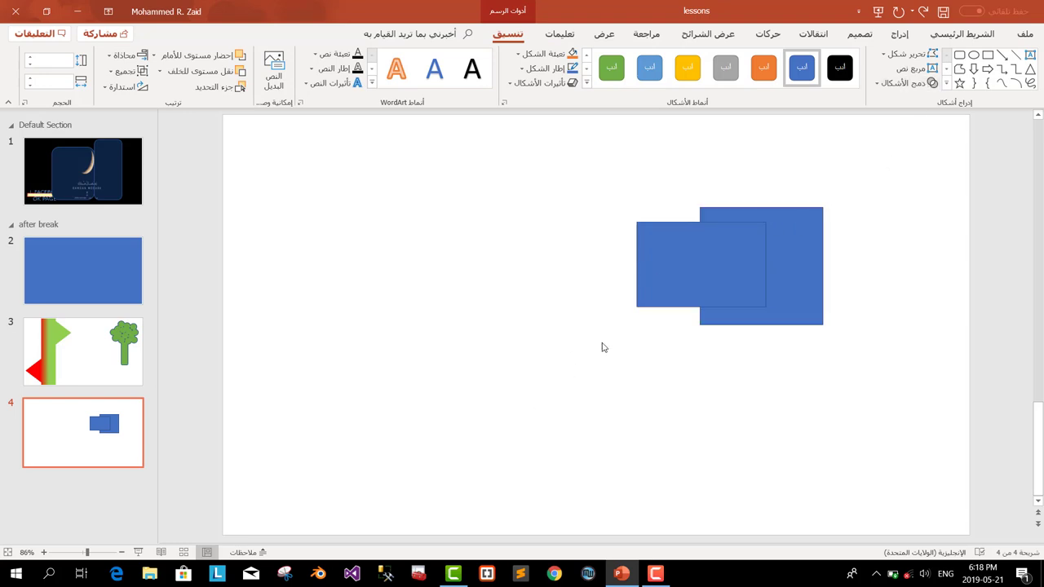
left_click_drag(525, 398, 878, 160)
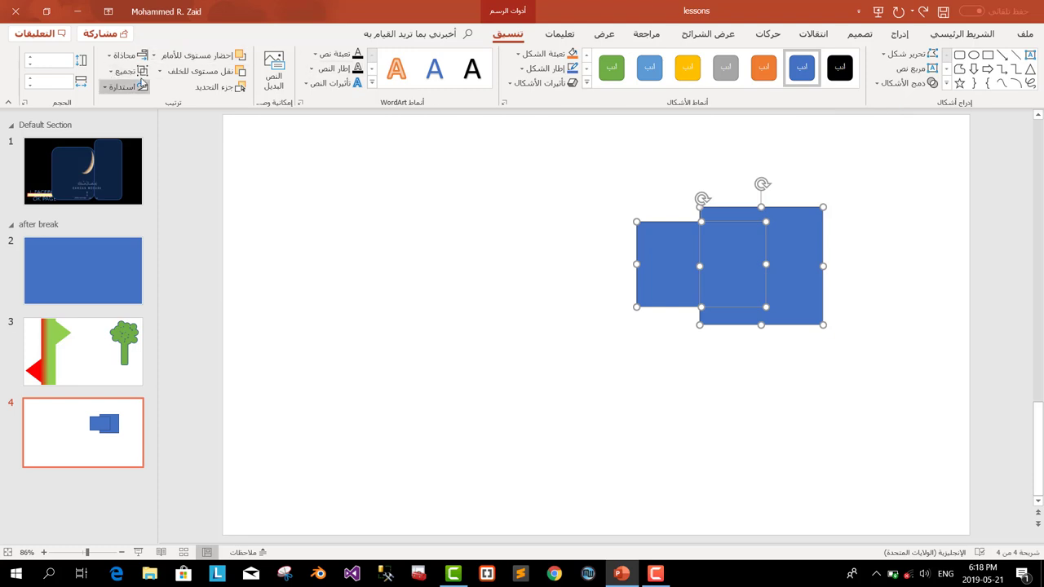
Step: Open the Merge Shapes dropdown on the Shape Format tab
left_click(896, 88)
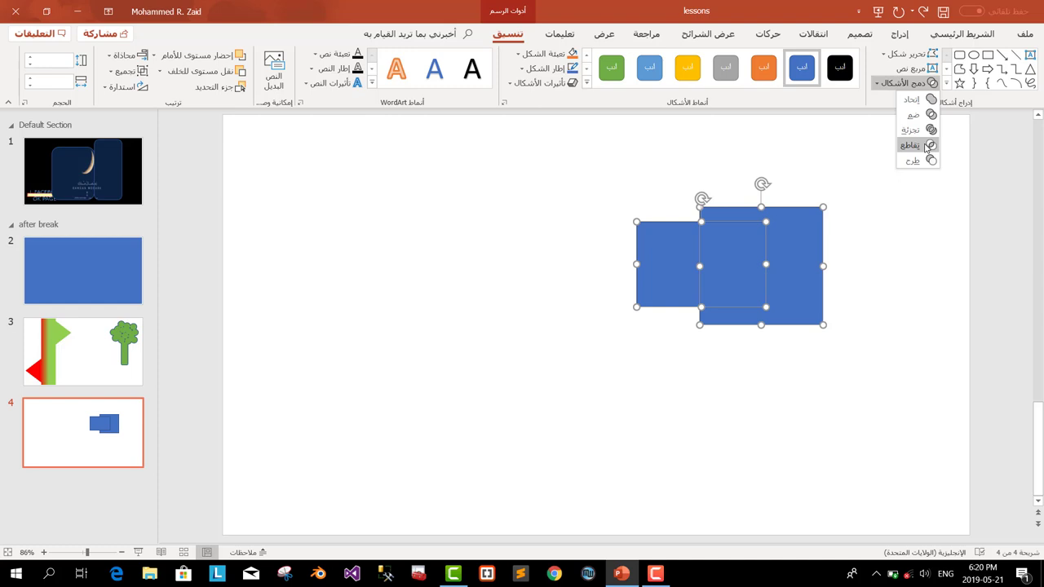
Step: Apply Intersect to keep only the rectangles' overlap, then deselect the result
left_click(926, 145)
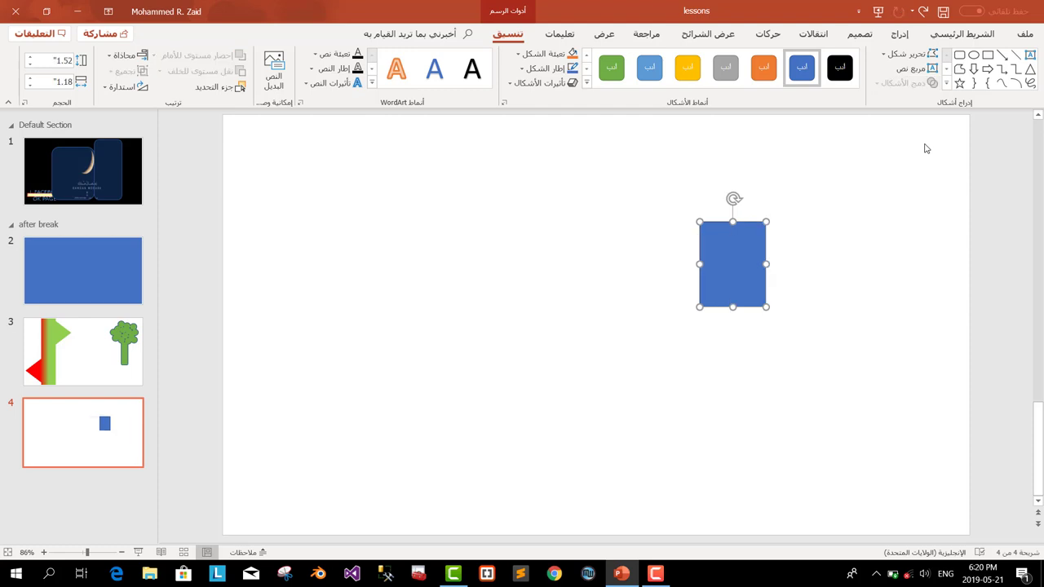
left_click(926, 148)
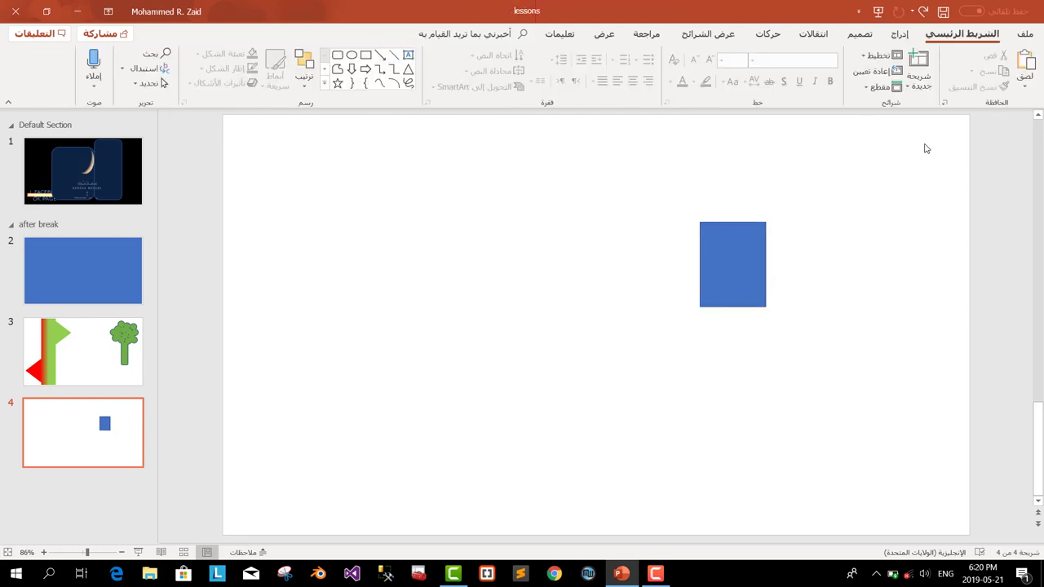